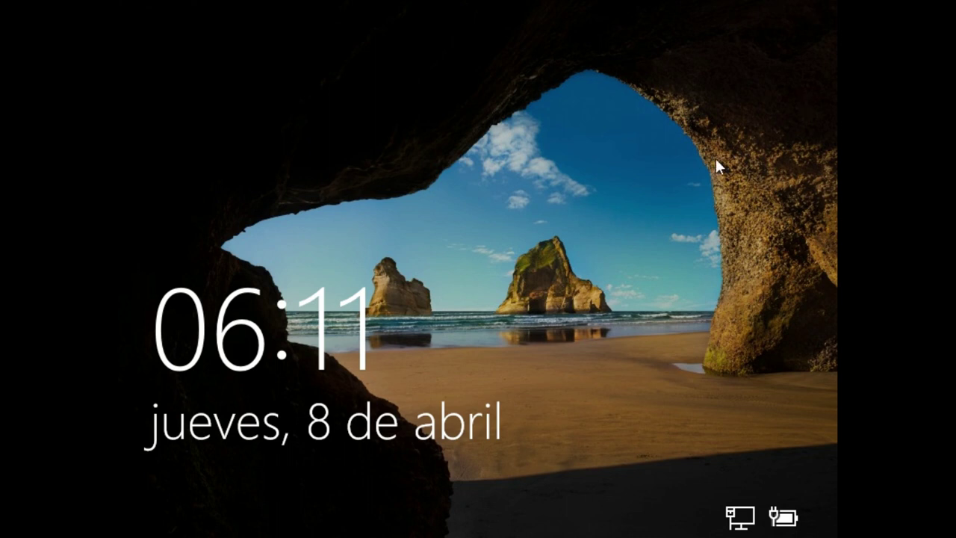
- Dismiss the lock screen to reveal the Prueba account's sign-in screen
click(534, 412)
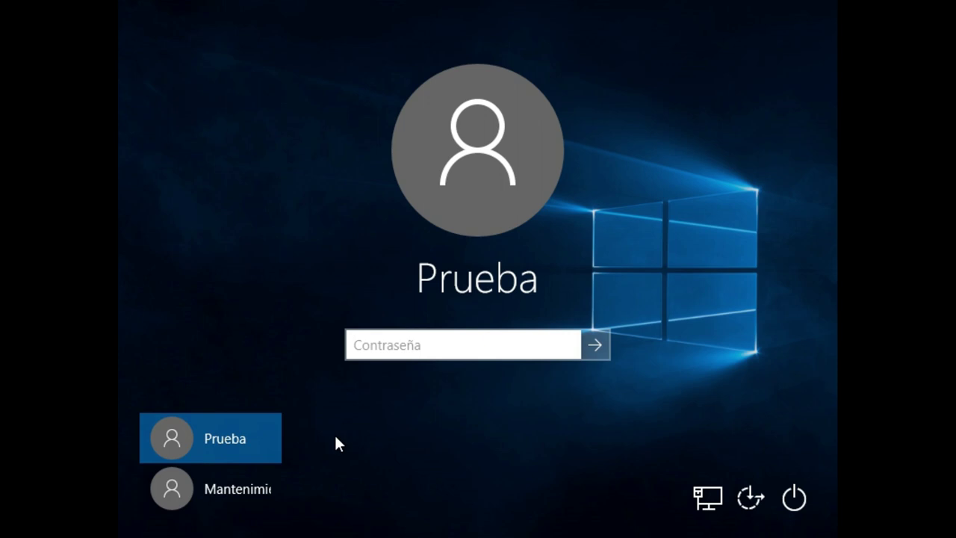
click(252, 481)
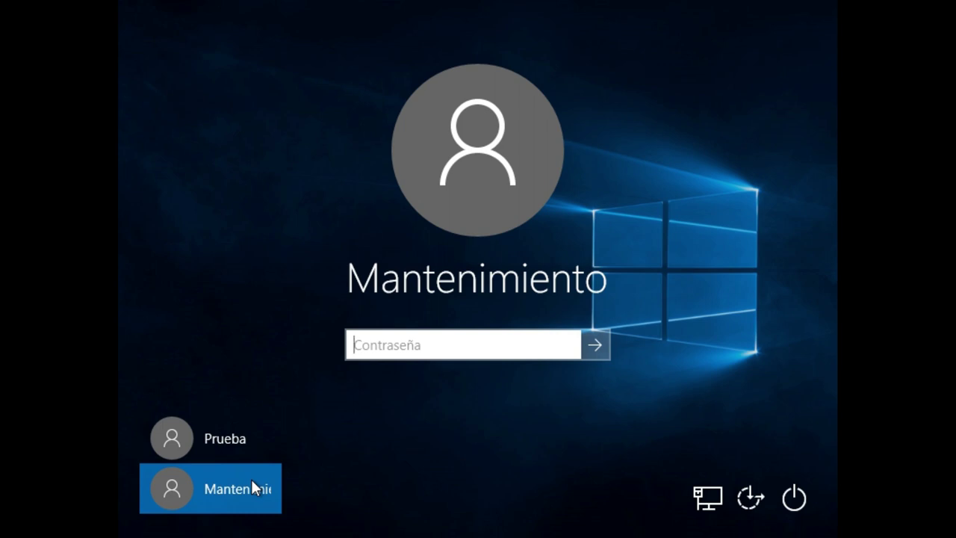
click(238, 435)
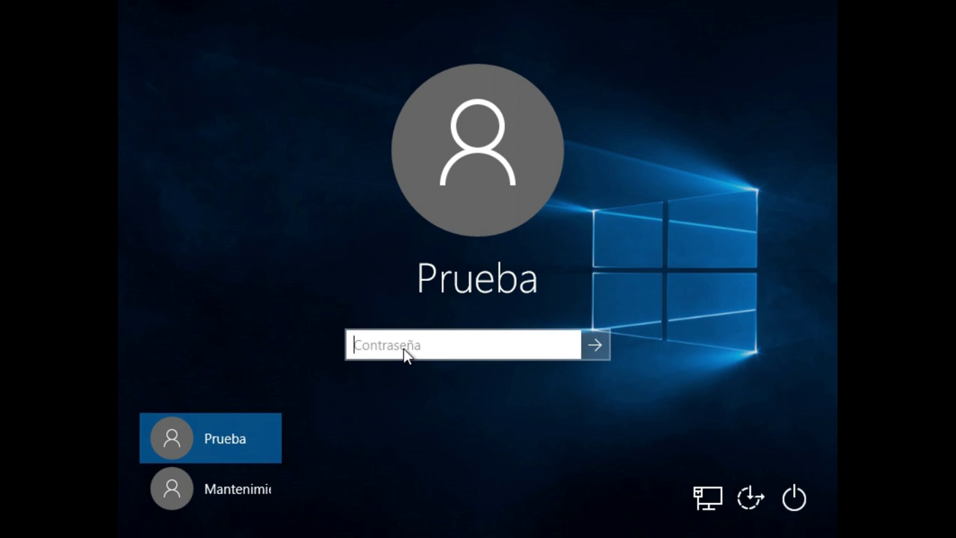
text(1234567)
- Submit the Prueba account password to sign in to the desktop
key(Return)
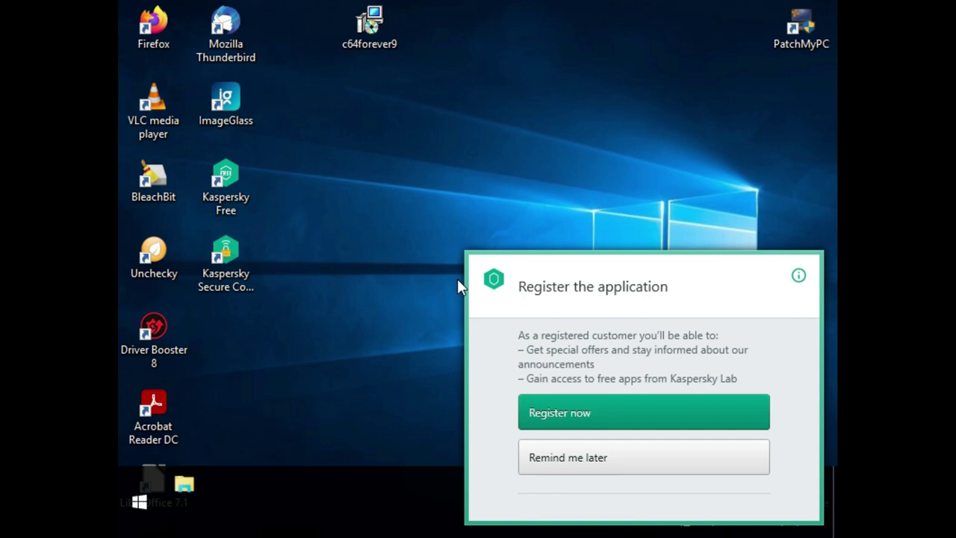
- Dismiss the Kaspersky registration prompt with Remind me later
click(527, 458)
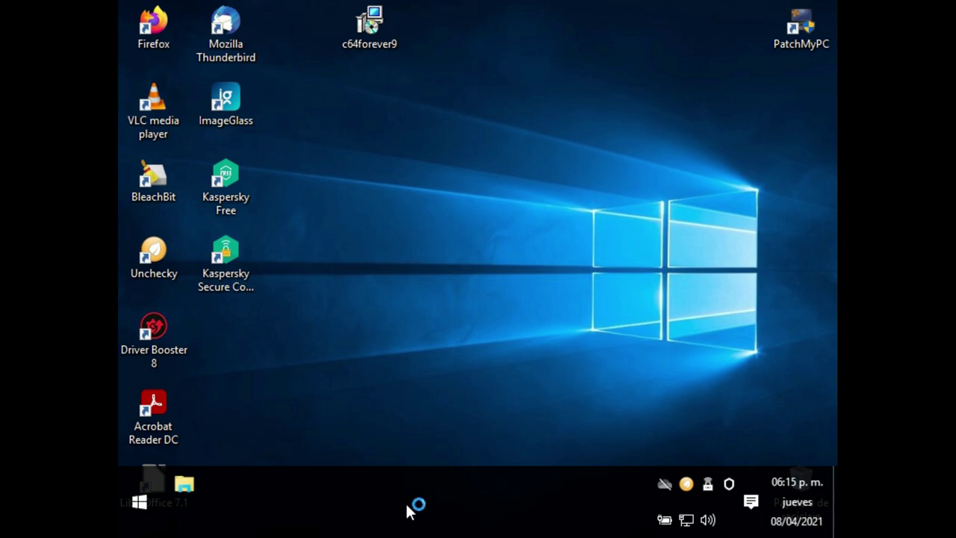
right_click(139, 503)
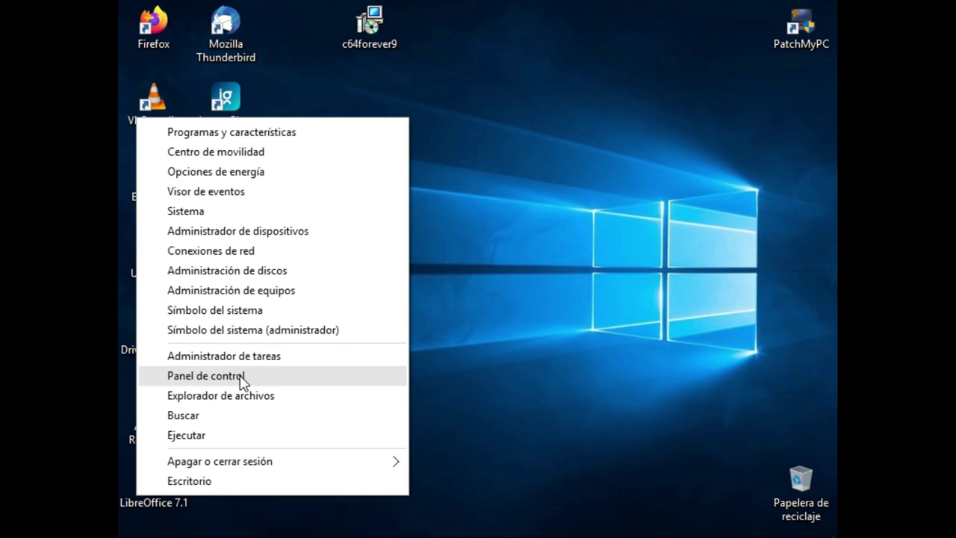
click(518, 396)
- Open Configuración from the Start menu and maximize the Settings window
click(137, 505)
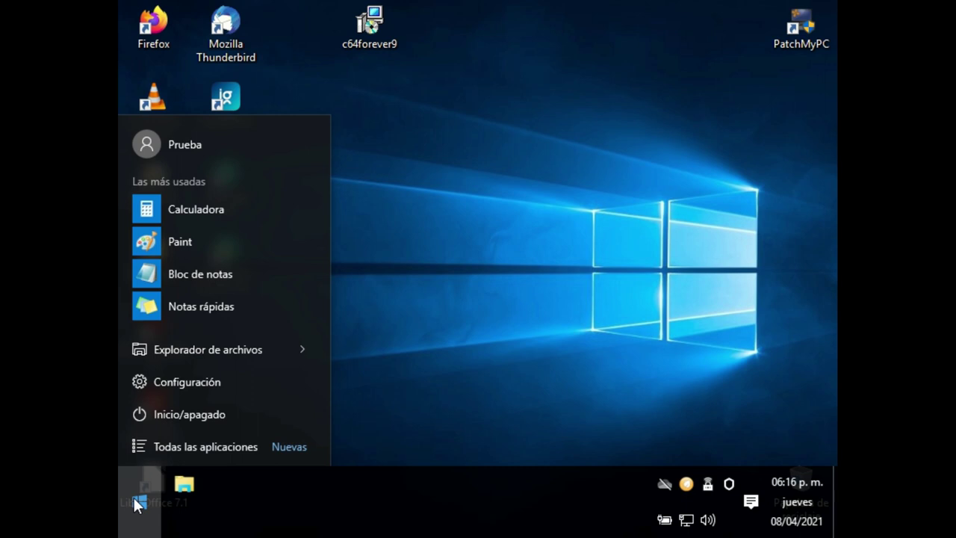
click(169, 384)
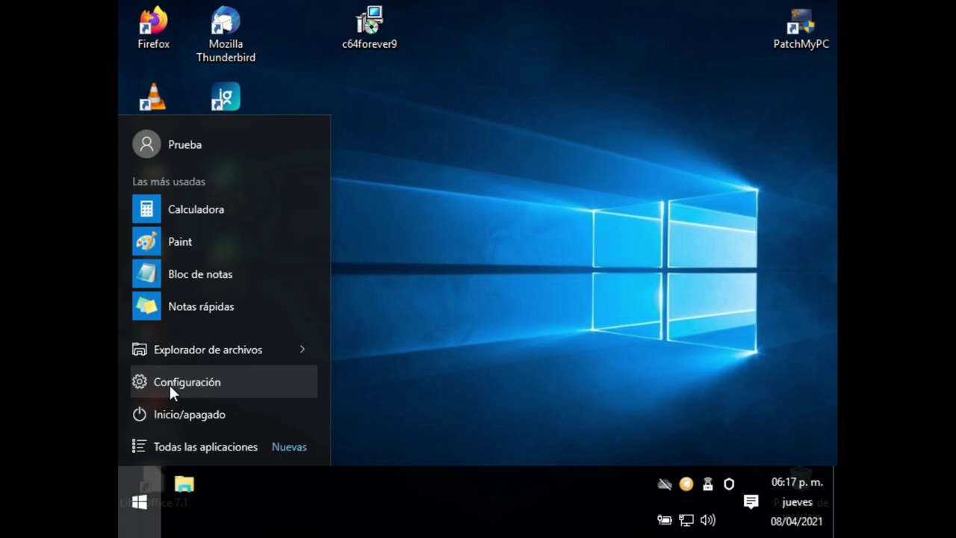
click(251, 379)
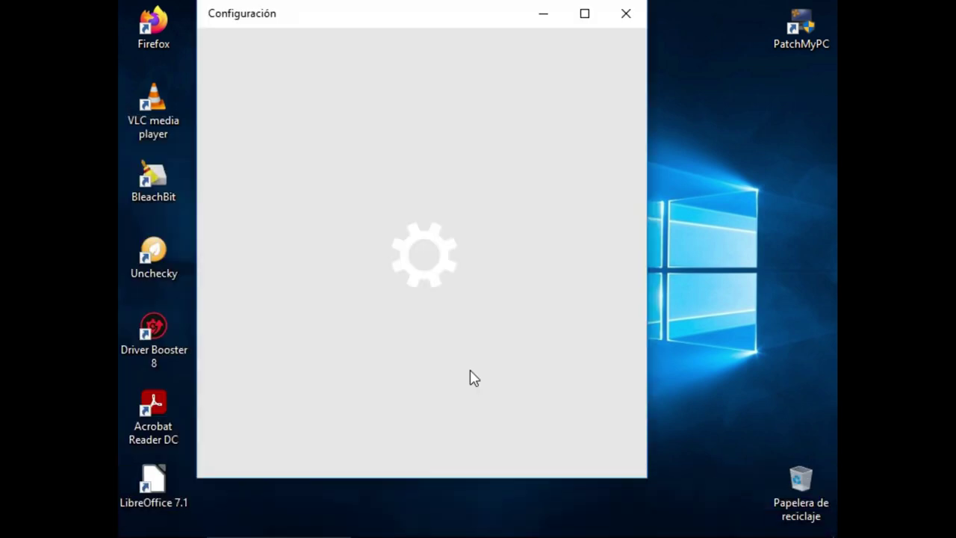
click(583, 15)
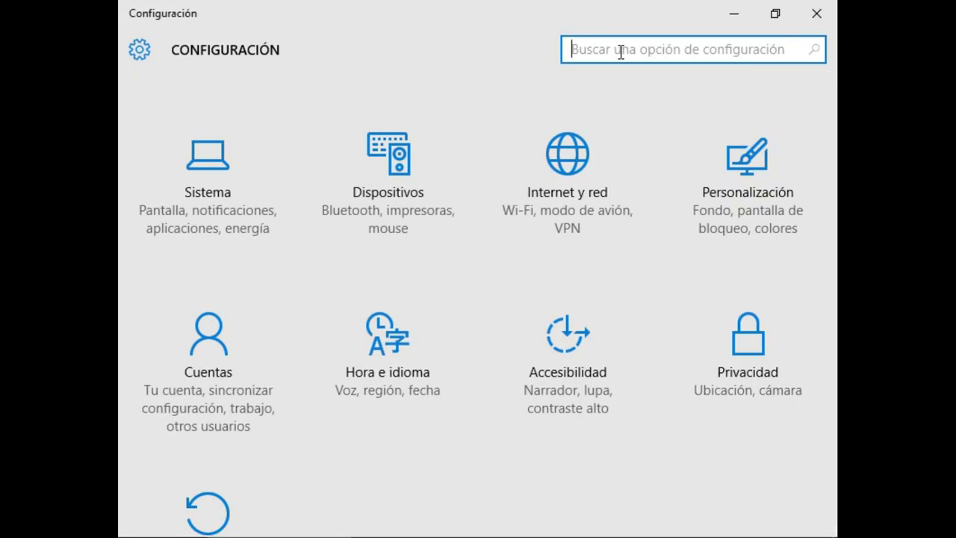
- Search Settings for 'panel de control' and launch Control Panel
text(p)
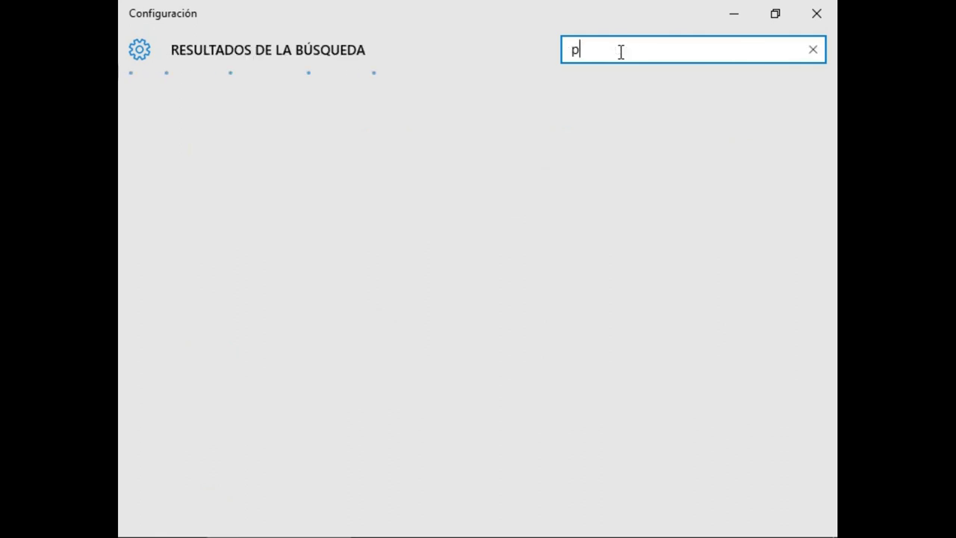
text(anel de)
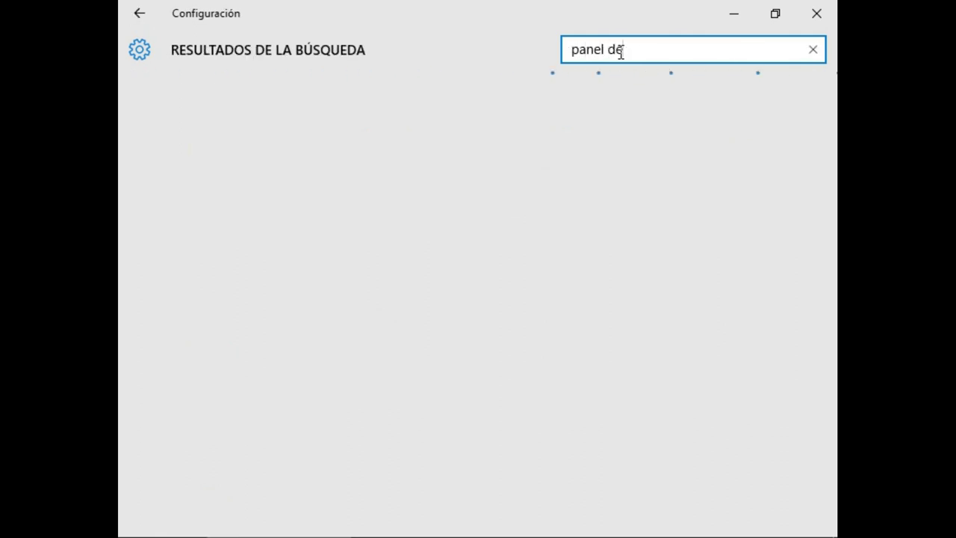
text( control)
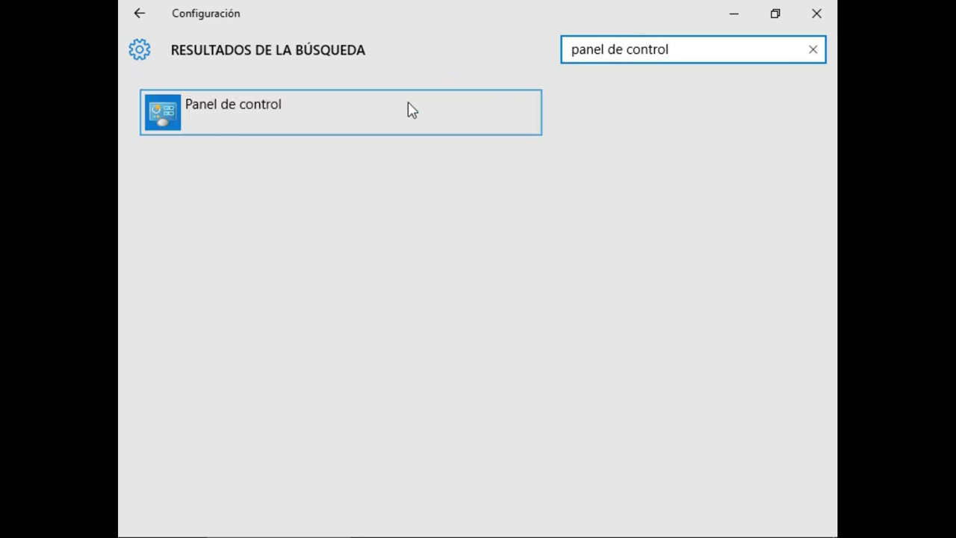
click(331, 127)
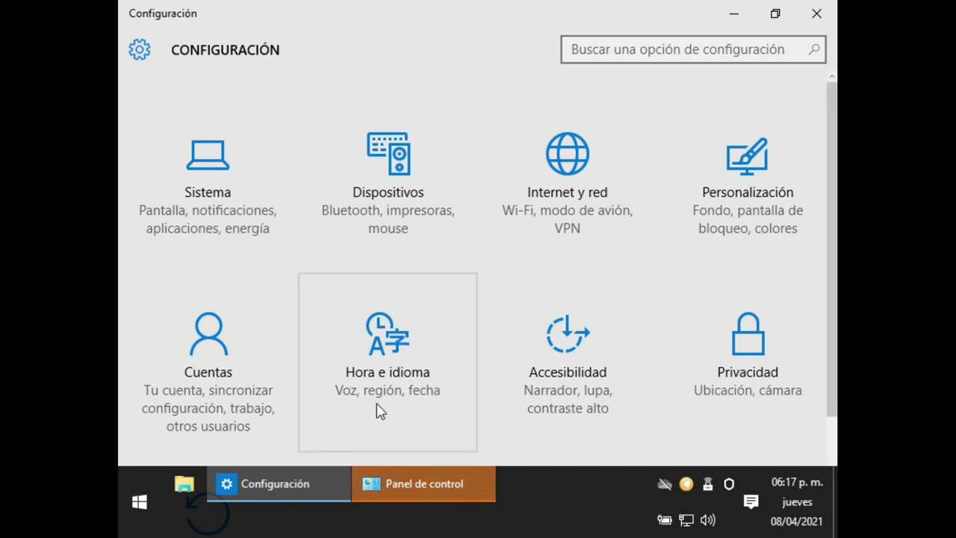
click(421, 484)
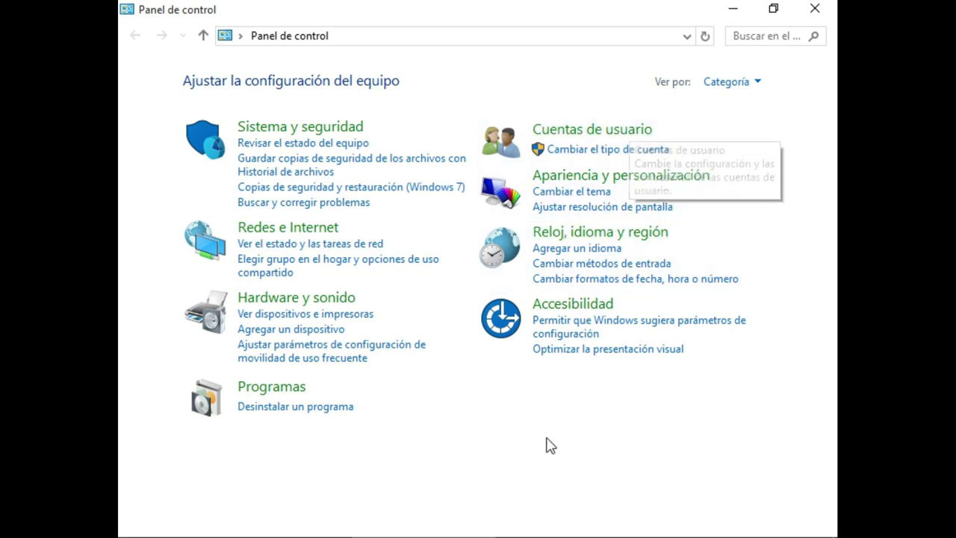
- Open the Cuentas de usuario category, then the current user's account page
click(610, 130)
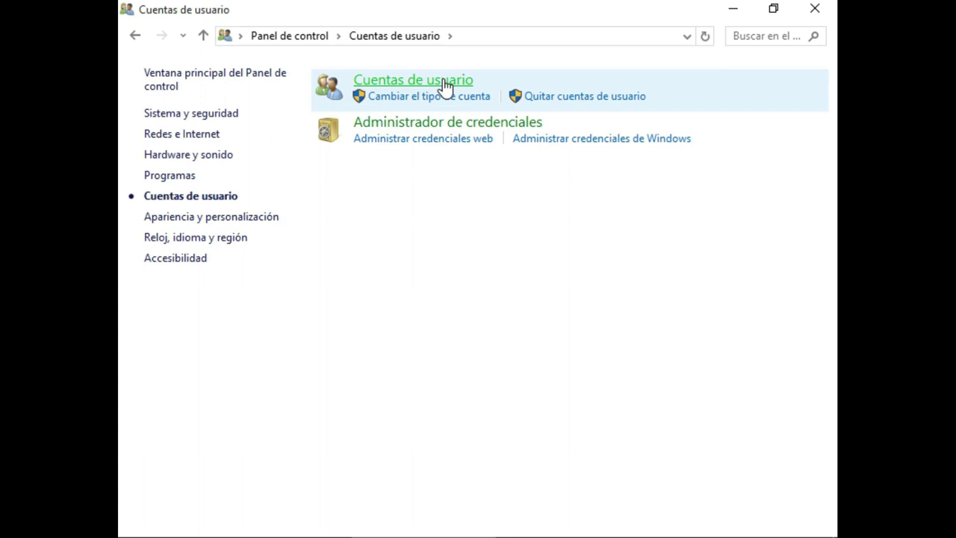
click(444, 82)
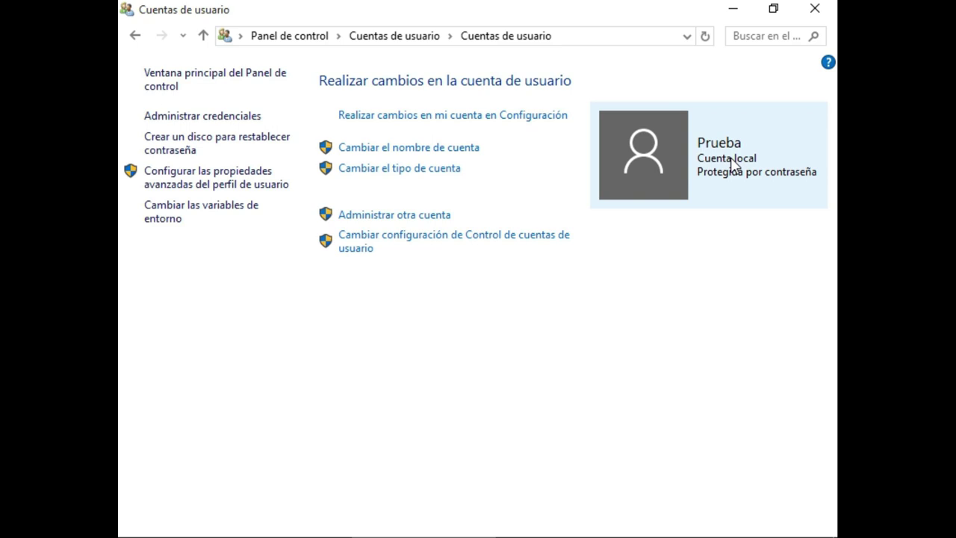
- Choose Administrar otra cuenta, bringing up the administrator password prompt
click(424, 216)
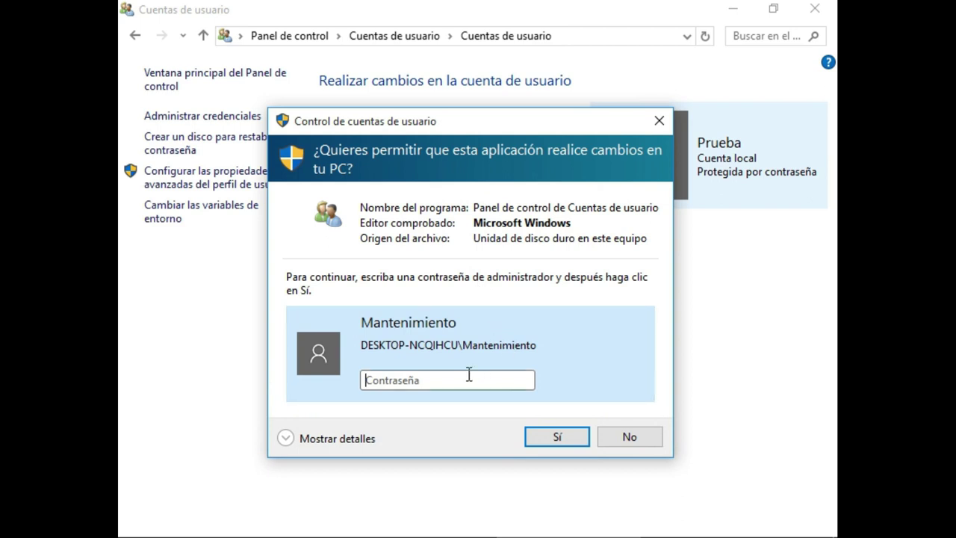
- Approve the UAC prompt by entering the administrator password
click(463, 380)
text(•••••••••••••••)
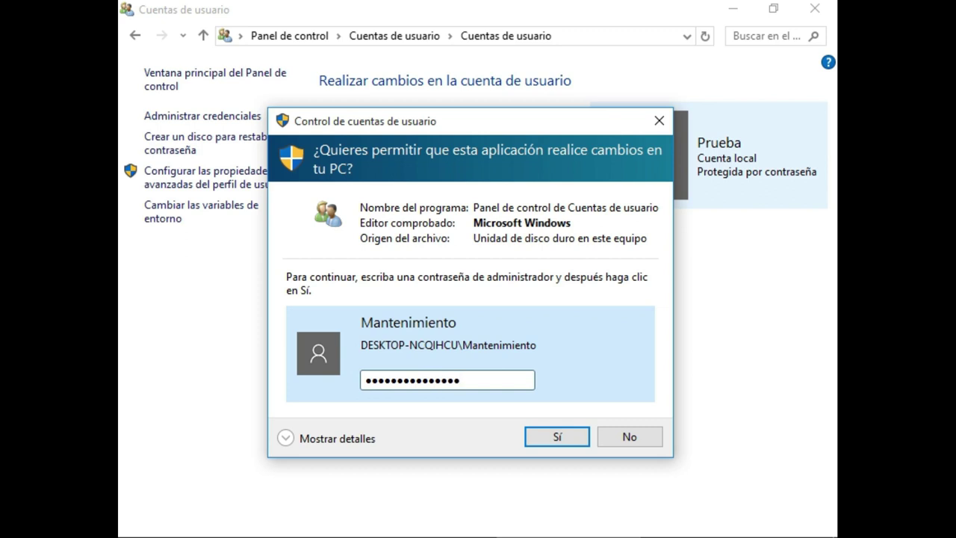
key(Return)
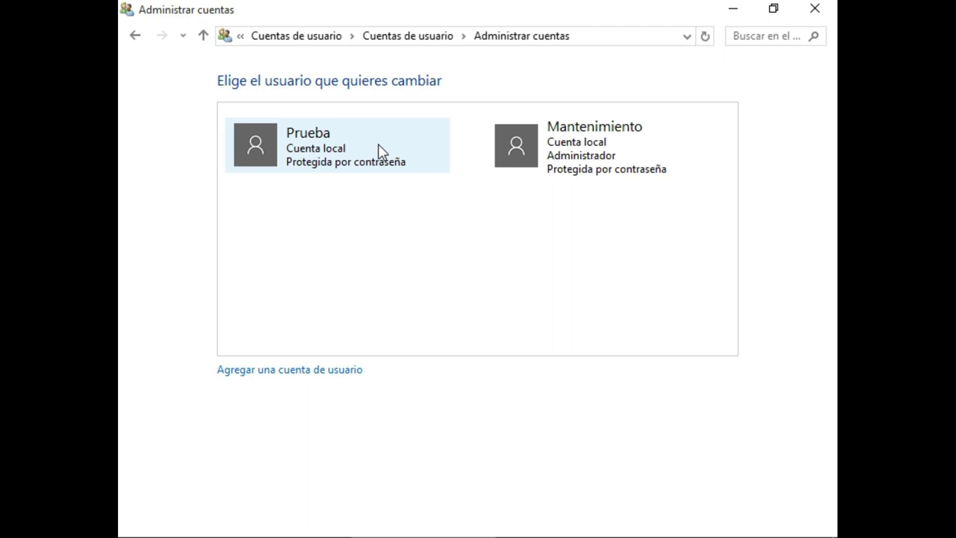
click(378, 151)
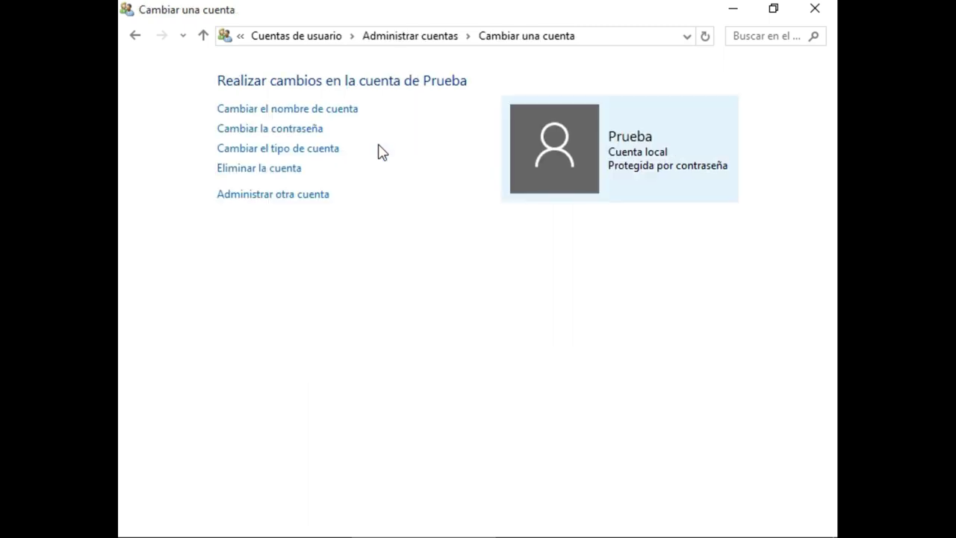
click(316, 153)
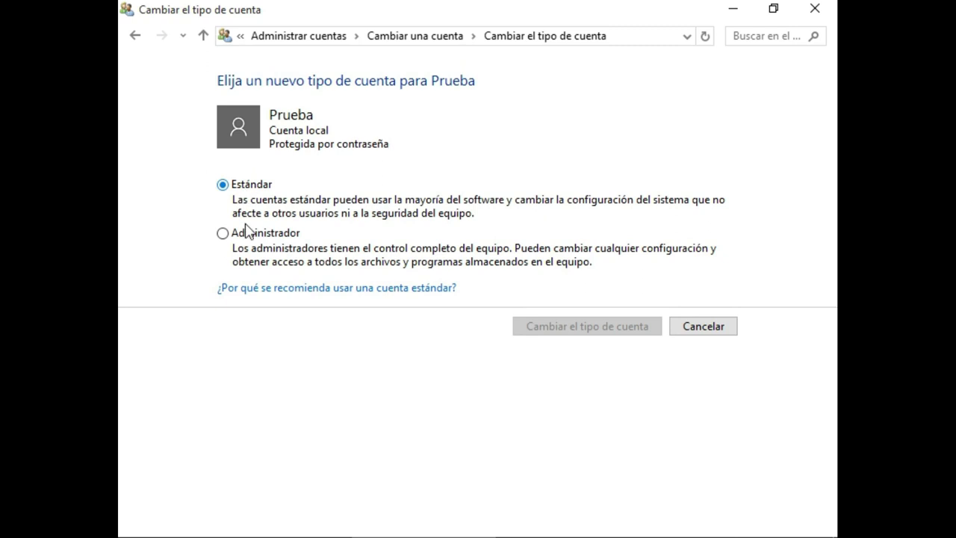
click(136, 39)
click(135, 39)
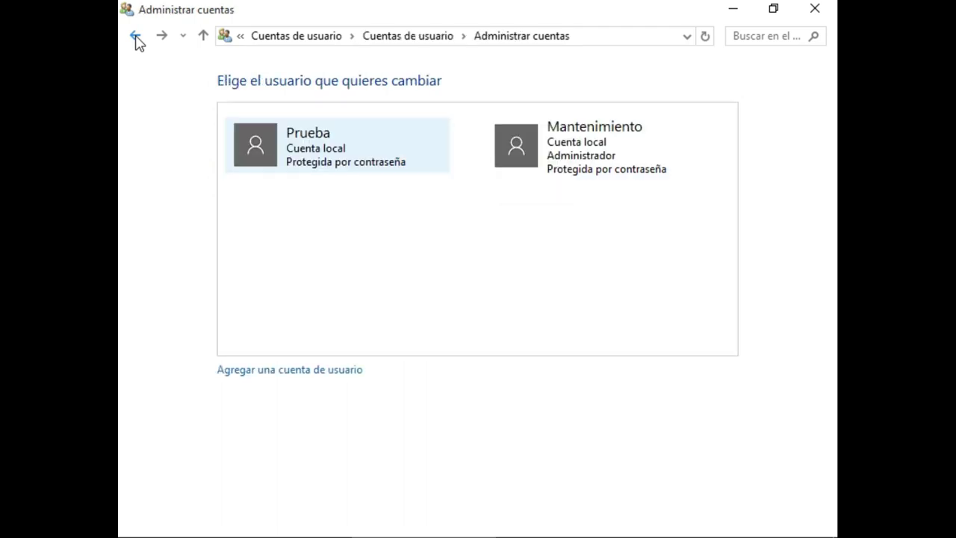
click(568, 142)
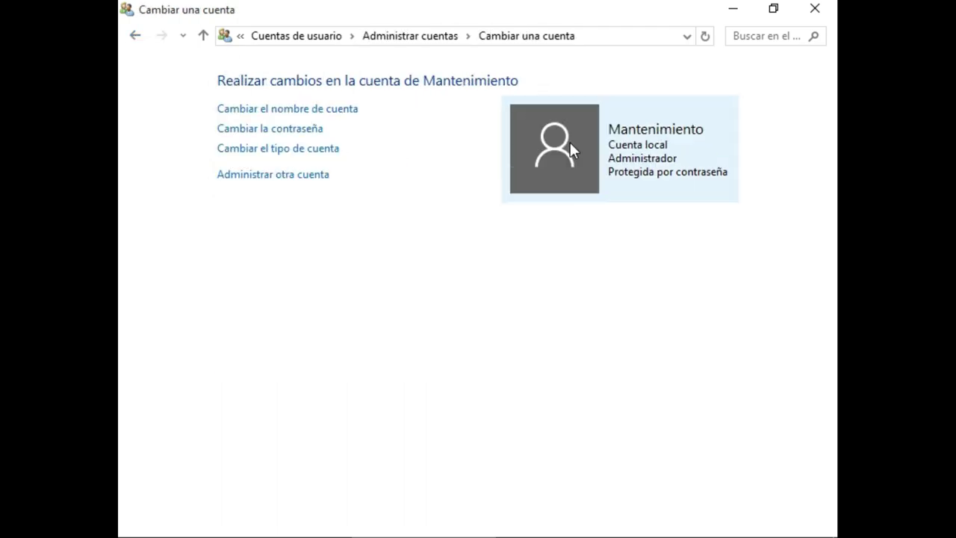
click(309, 157)
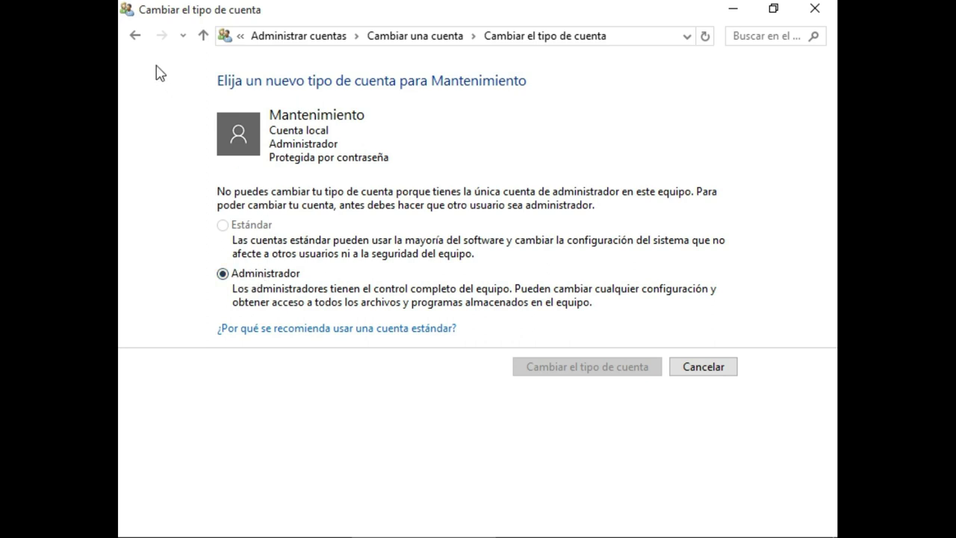
click(134, 37)
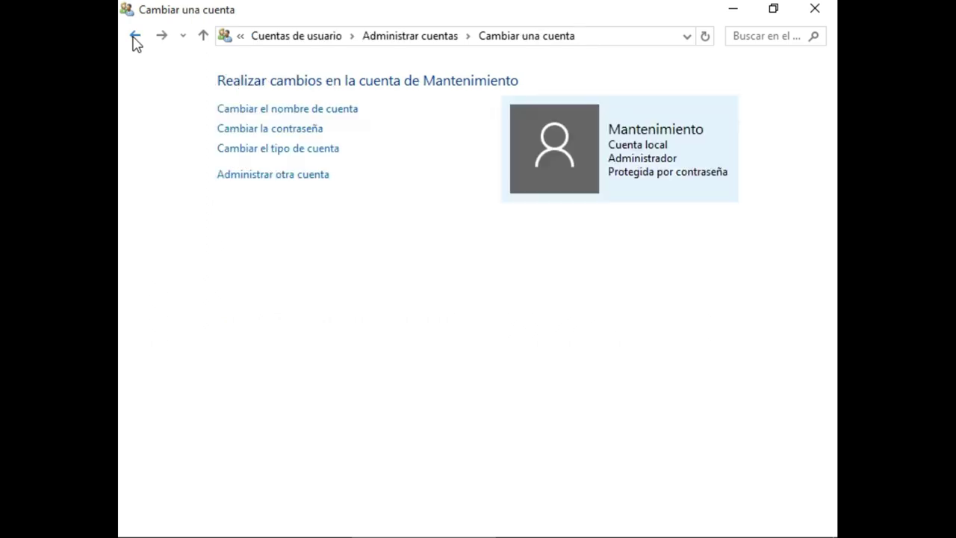
click(135, 36)
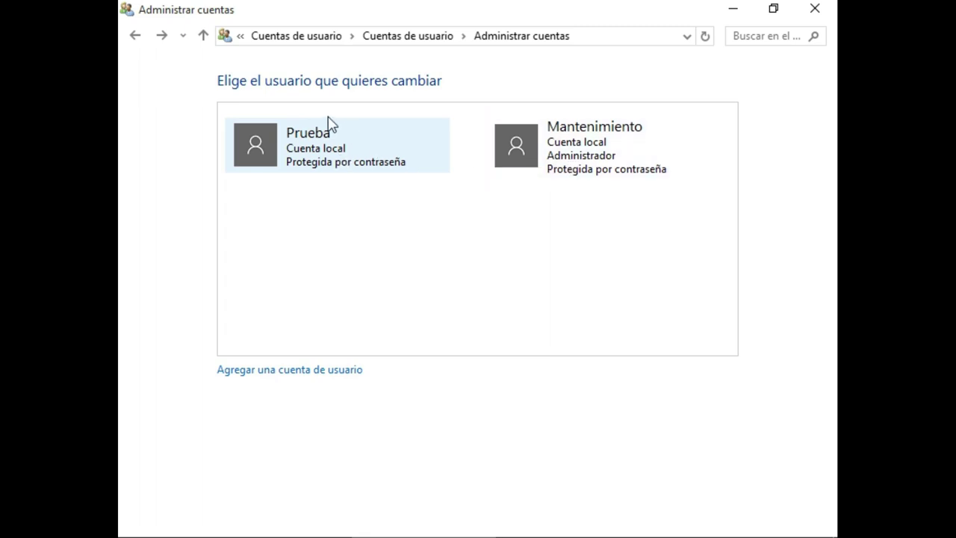
click(819, 14)
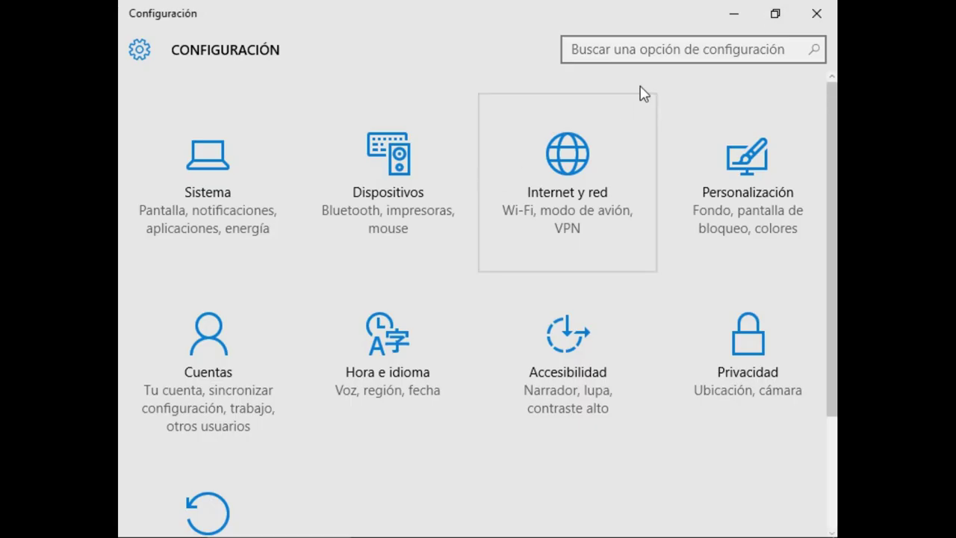
- Close the Settings window and reopen Configuración from the Start menu
click(816, 15)
mouse_move(122, 482)
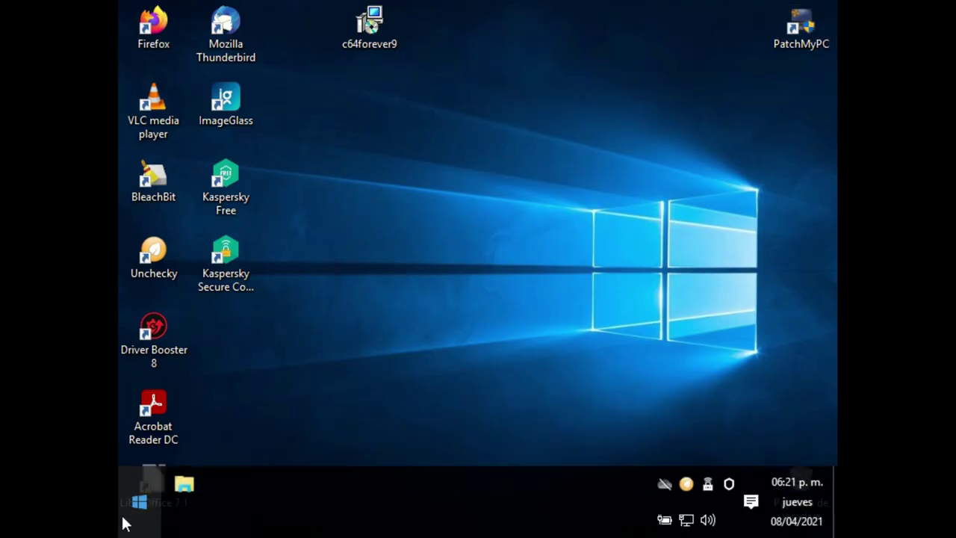
right_click(134, 506)
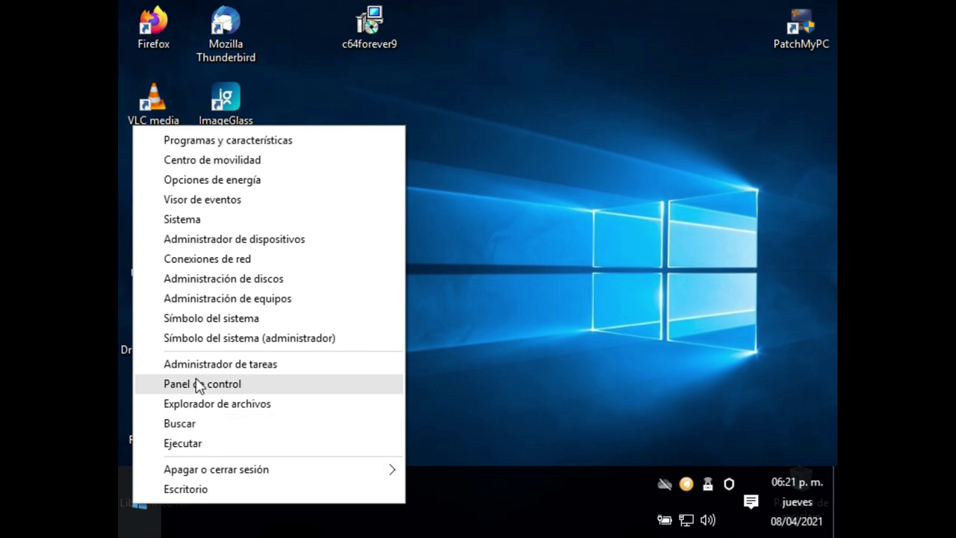
click(532, 386)
mouse_move(137, 502)
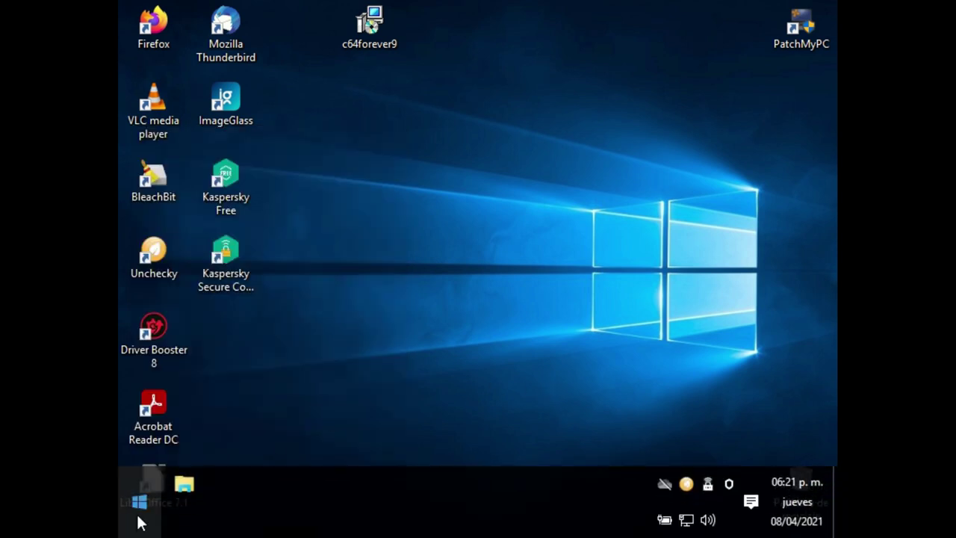
click(138, 518)
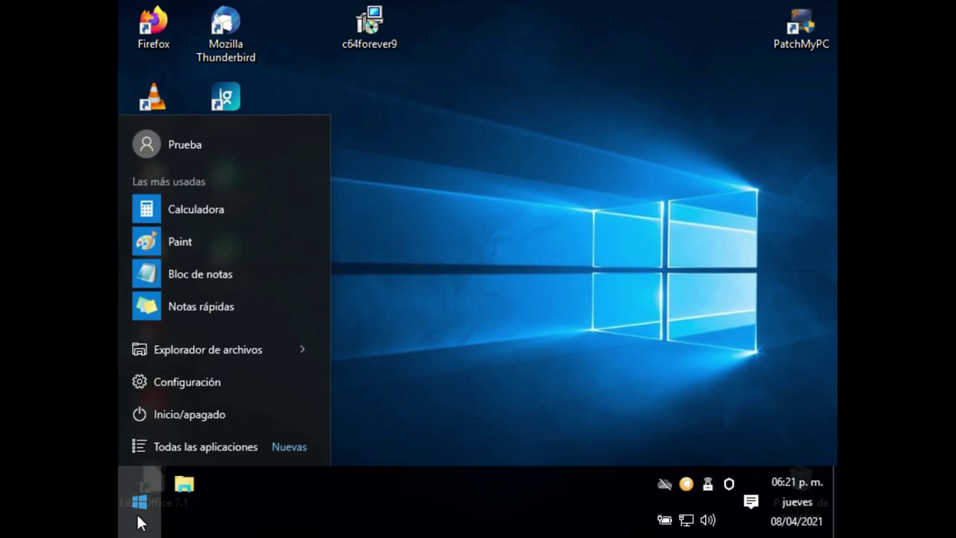
click(166, 385)
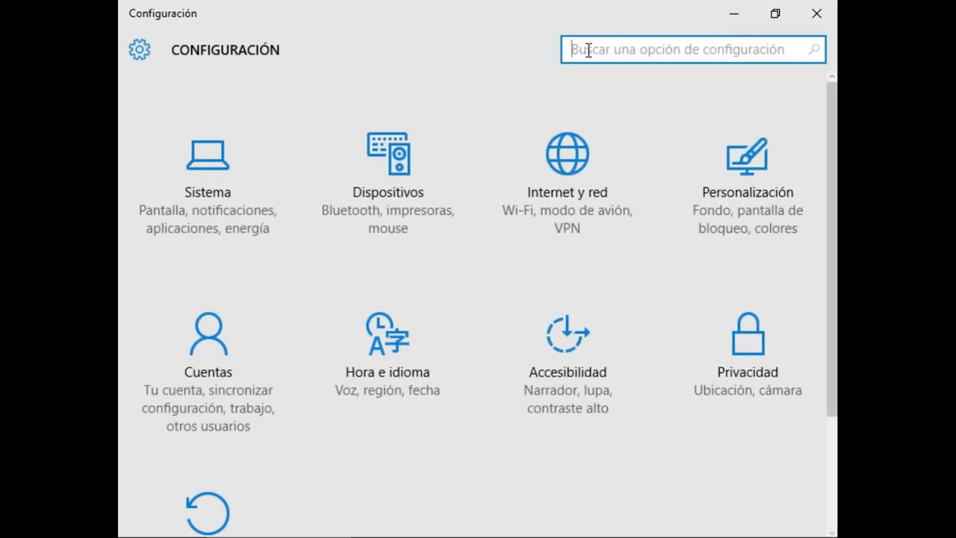
- Search Settings for 'panel de control' and bring Control Panel to the front
text(panel de contro)
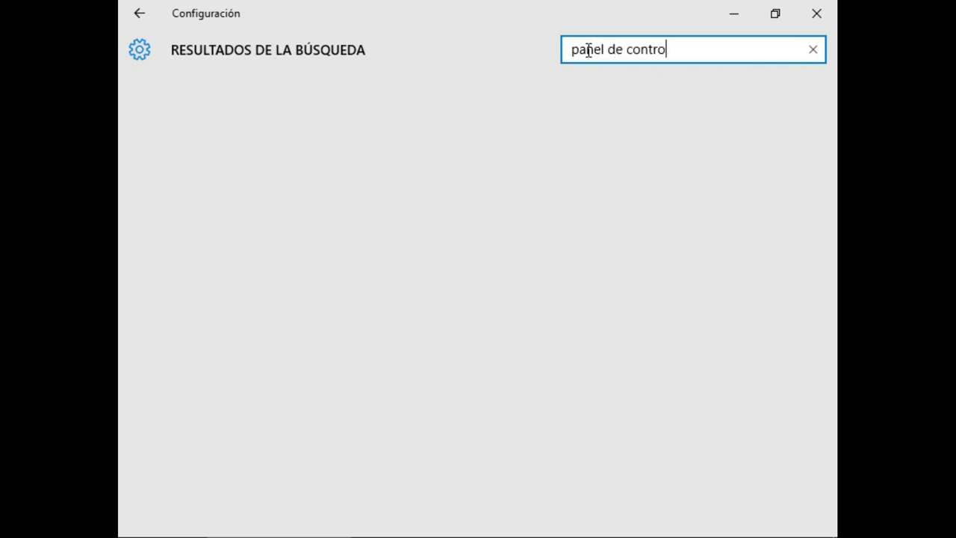
text(l)
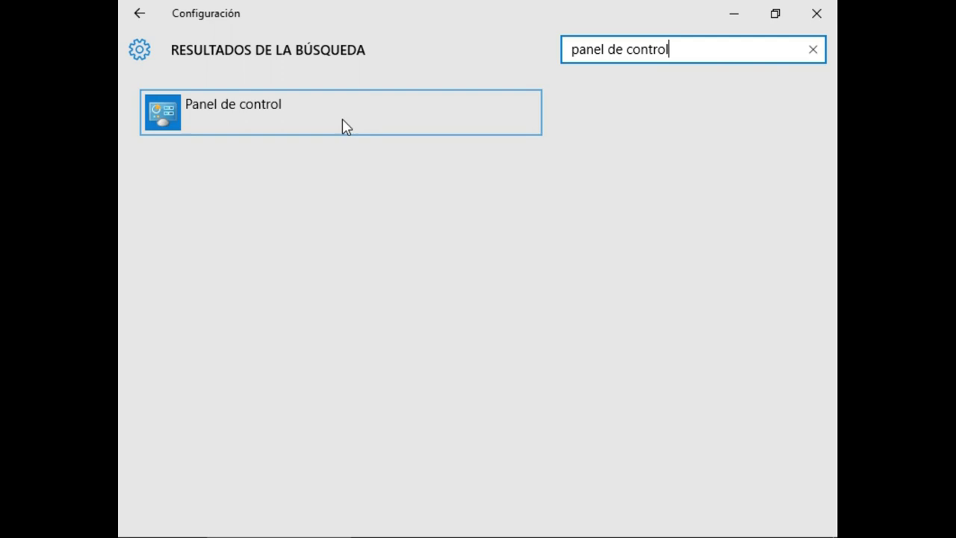
click(342, 127)
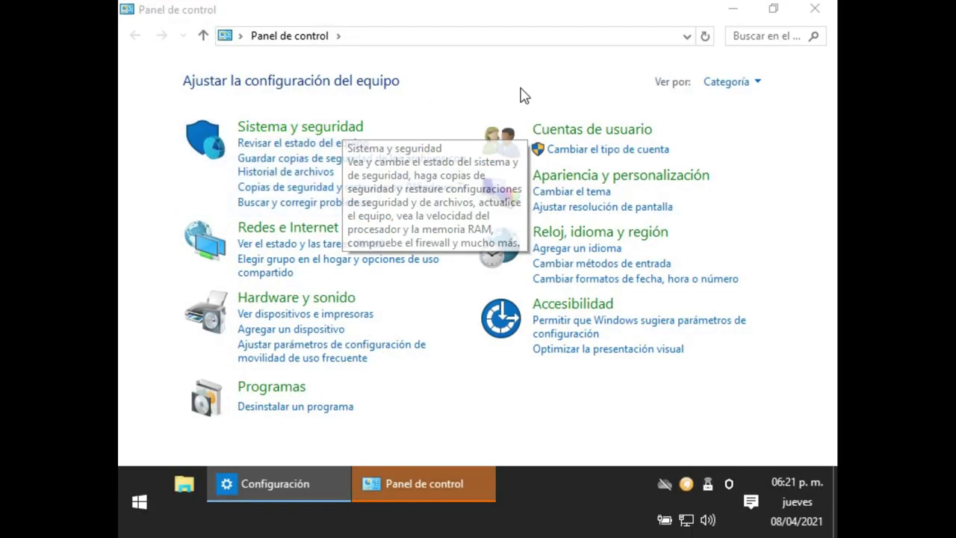
click(439, 487)
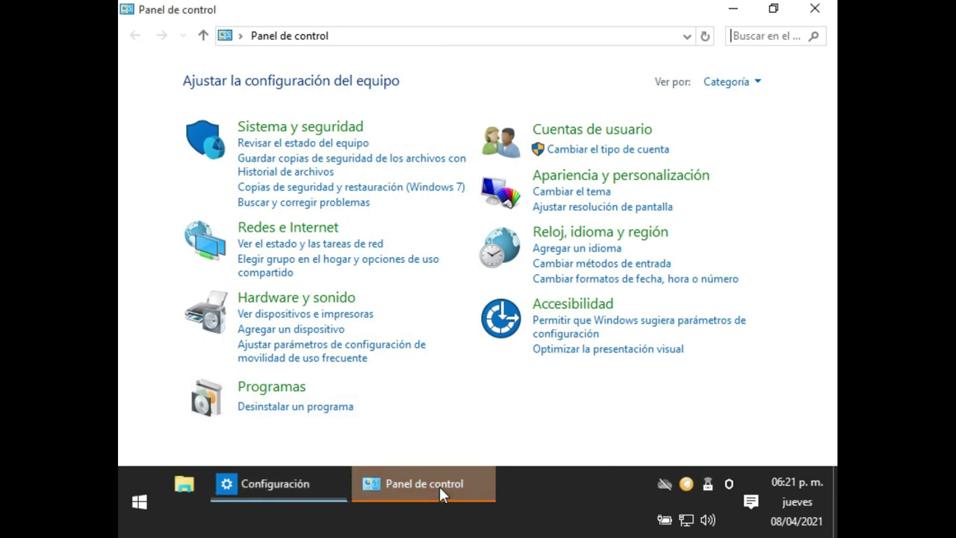
- Go to Cuentas de usuario, the current account page, and Administrar otra cuenta
click(605, 139)
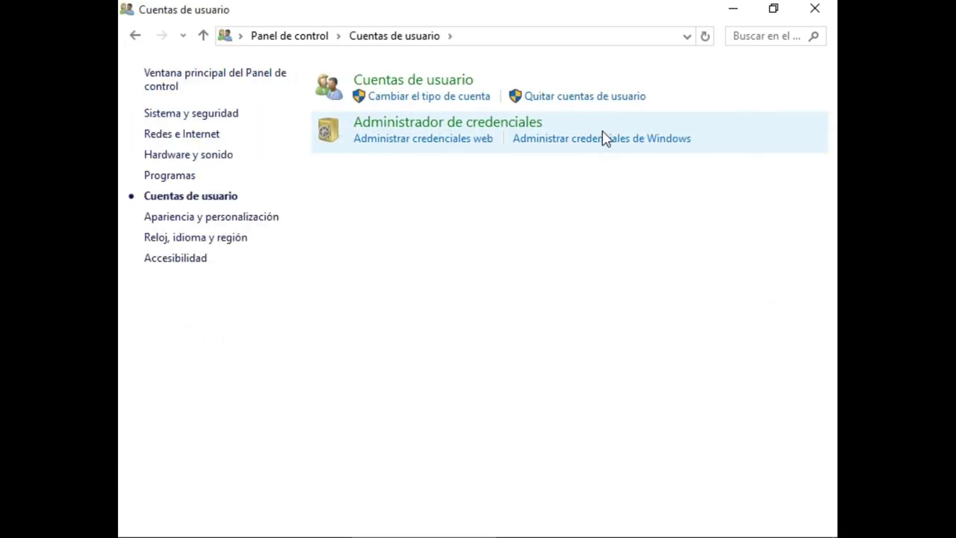
click(458, 82)
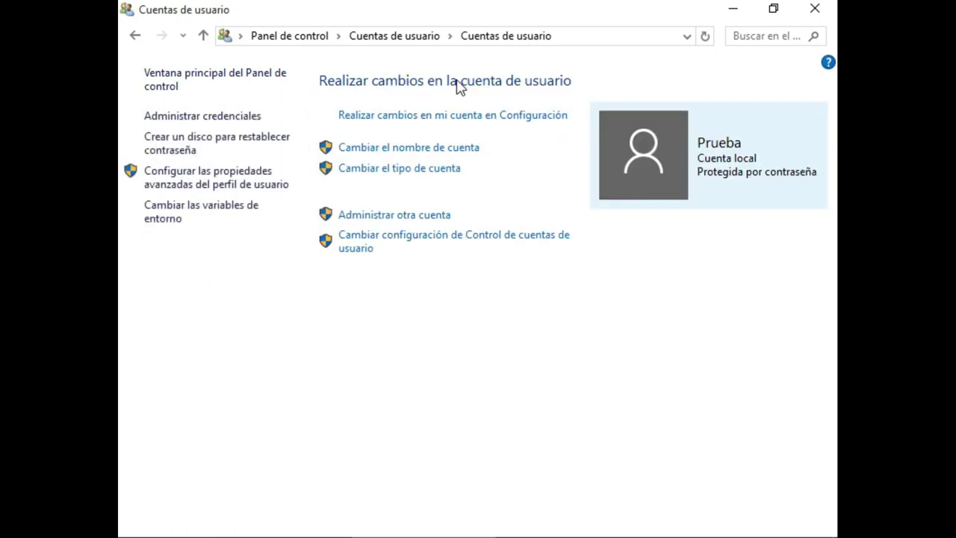
click(407, 214)
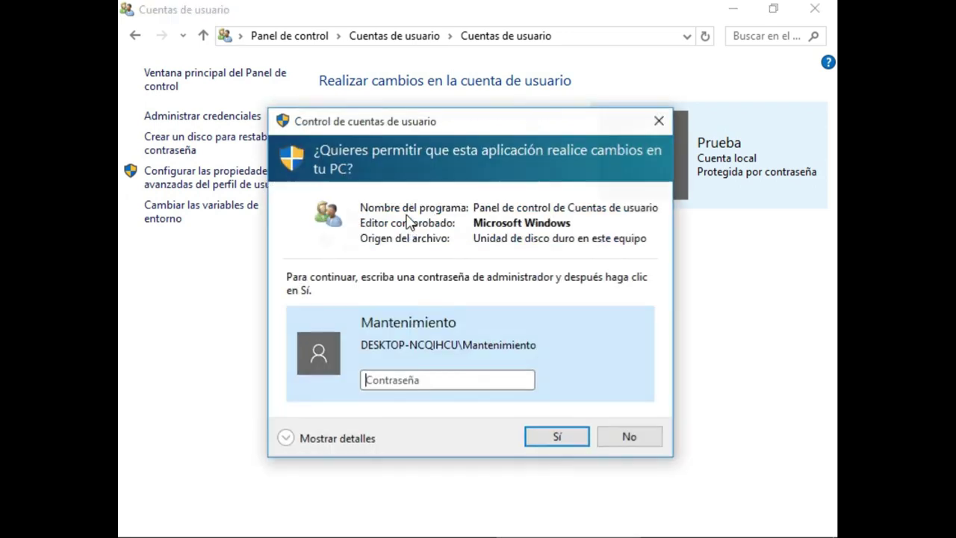
- Enter the administrator password in the UAC dialog to allow managing other accounts
click(395, 381)
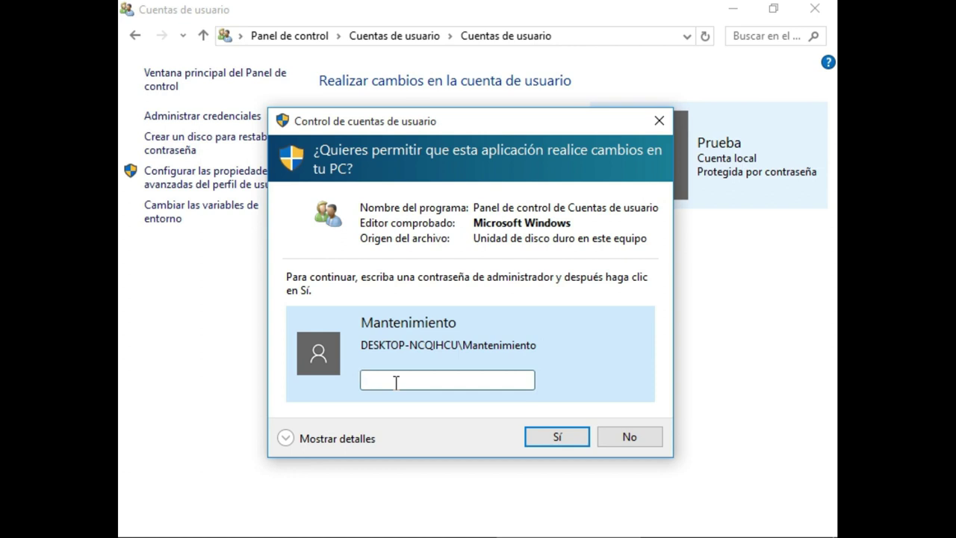
text(1234567890123456)
key(Return)
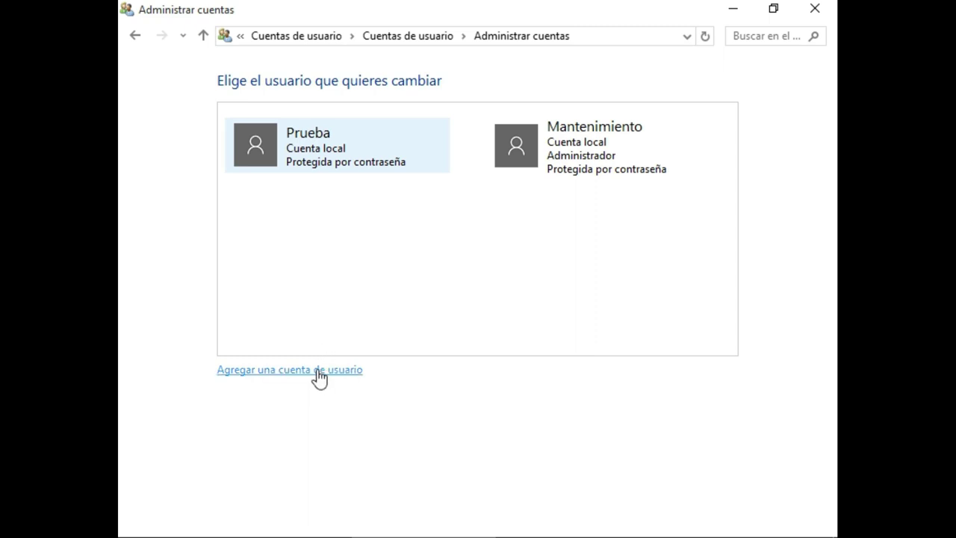
- Start the add-user wizard with Agregar una cuenta de usuario below the accounts list
click(317, 369)
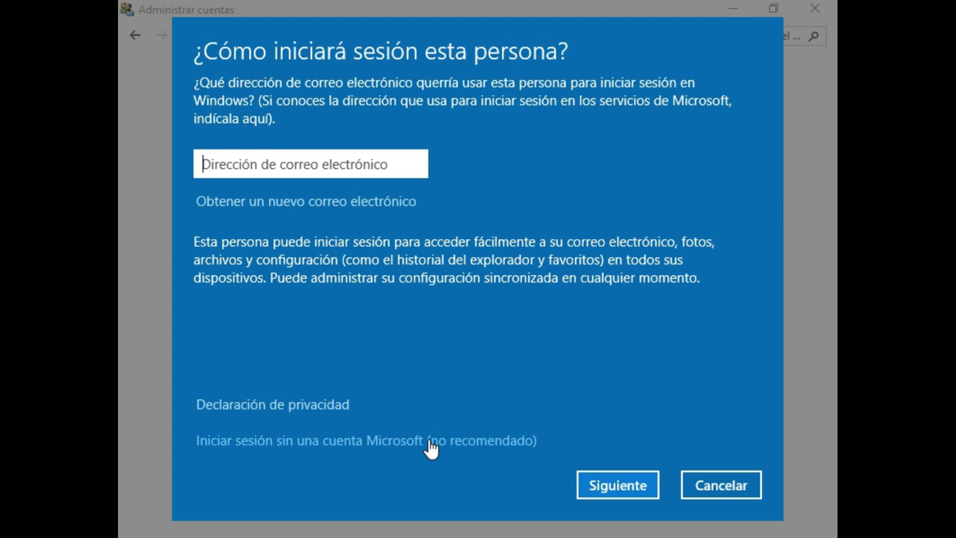
- Choose to add the person without a Microsoft account
click(430, 441)
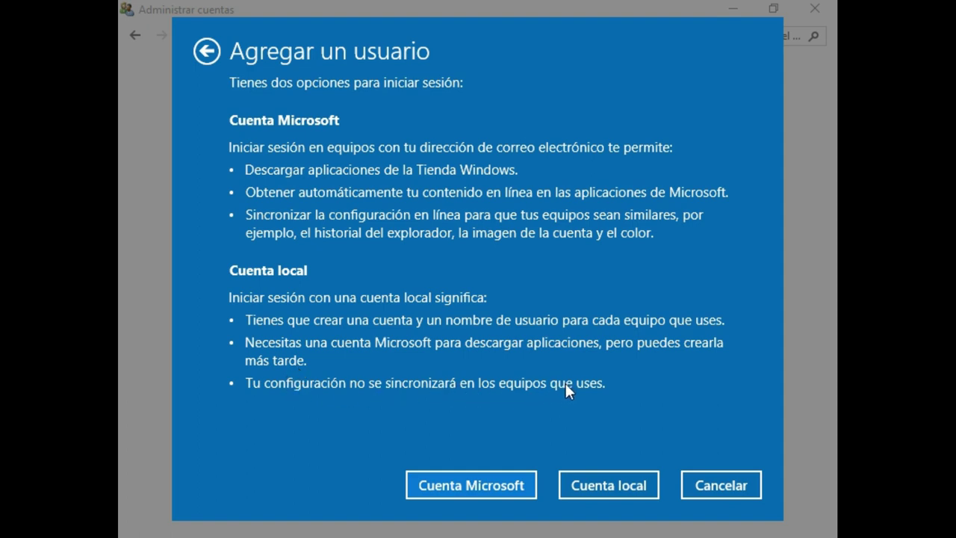
- Create local account Prueba2 with a confirmed password and hint 'No es una buena práctica, Microsoft.'
click(589, 483)
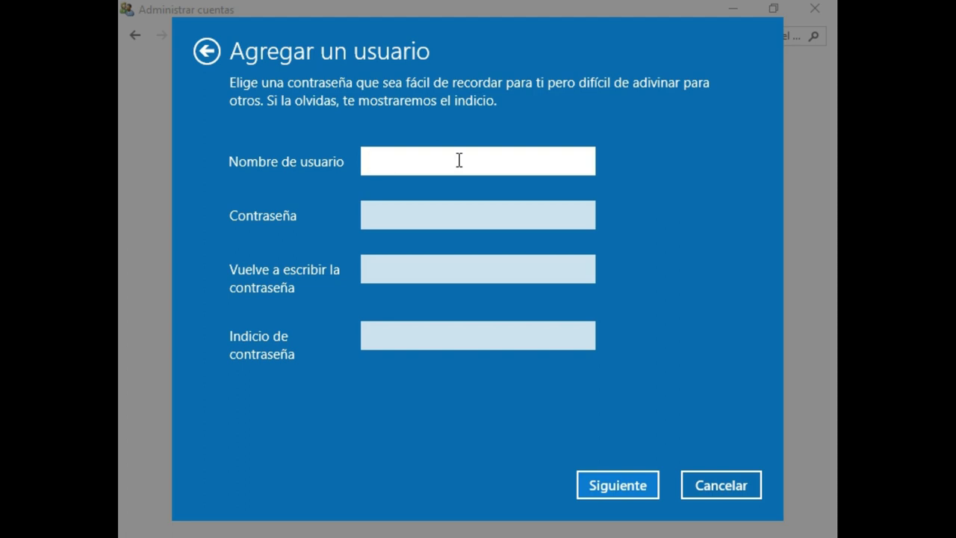
text(Prueba2)
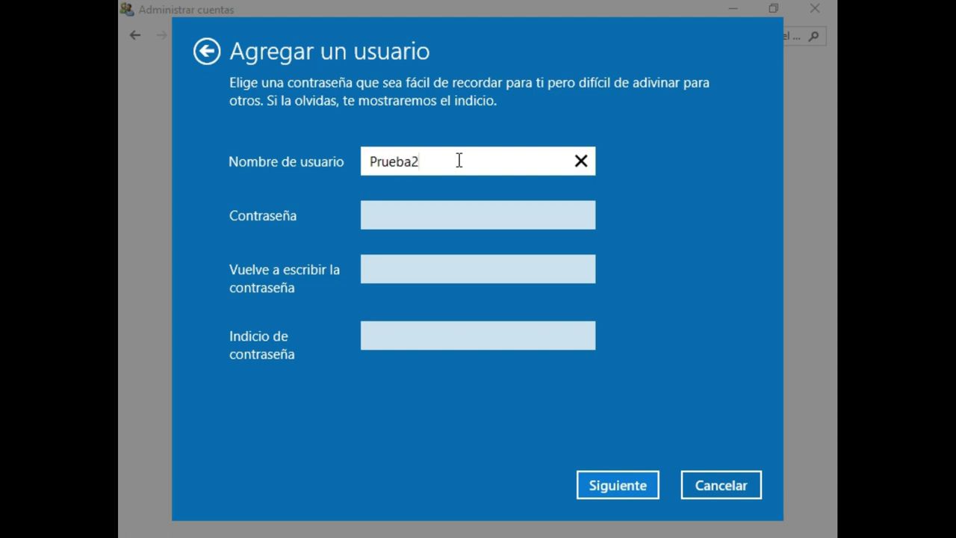
click(428, 212)
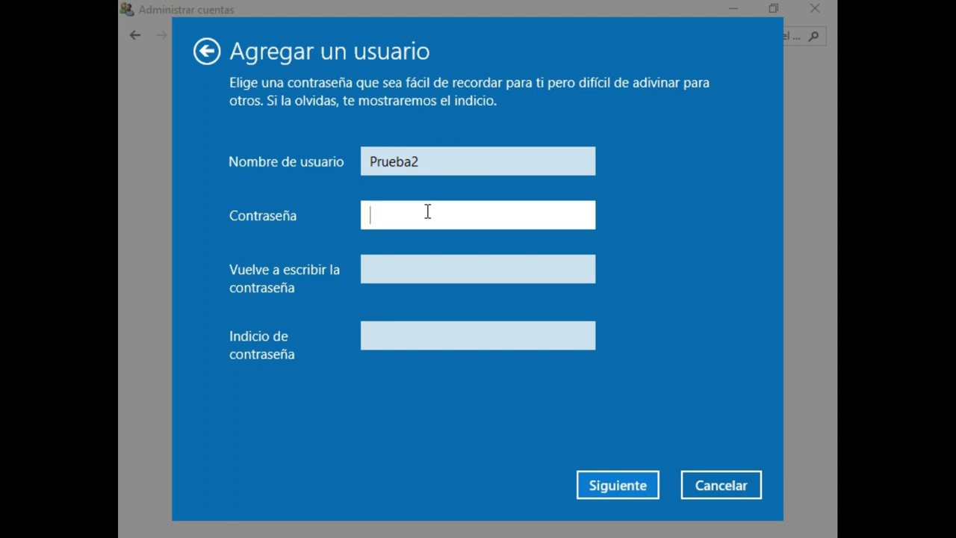
text(1234567)
key(Tab)
text(1234567)
click(419, 338)
text(No es una buena po)
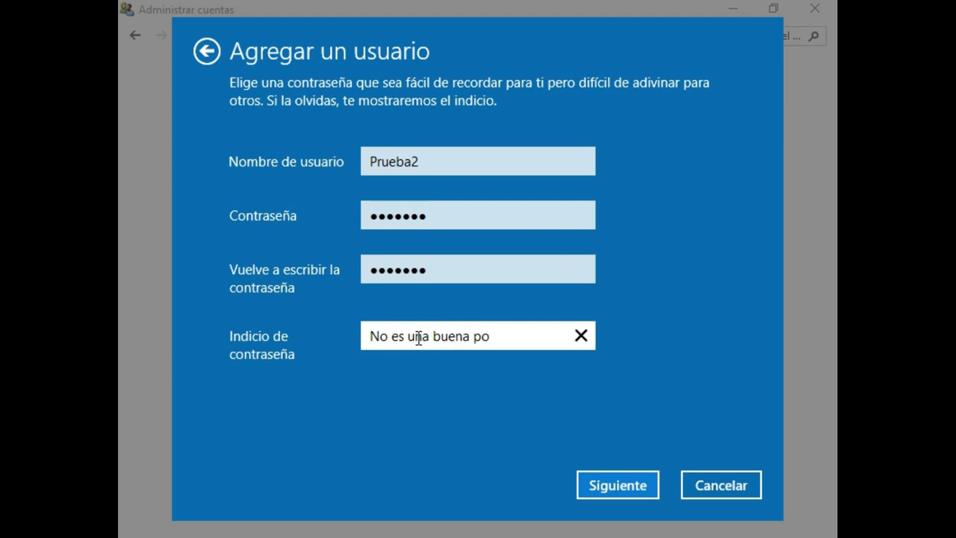
key(BackSpace)
text(ráctica, Micro)
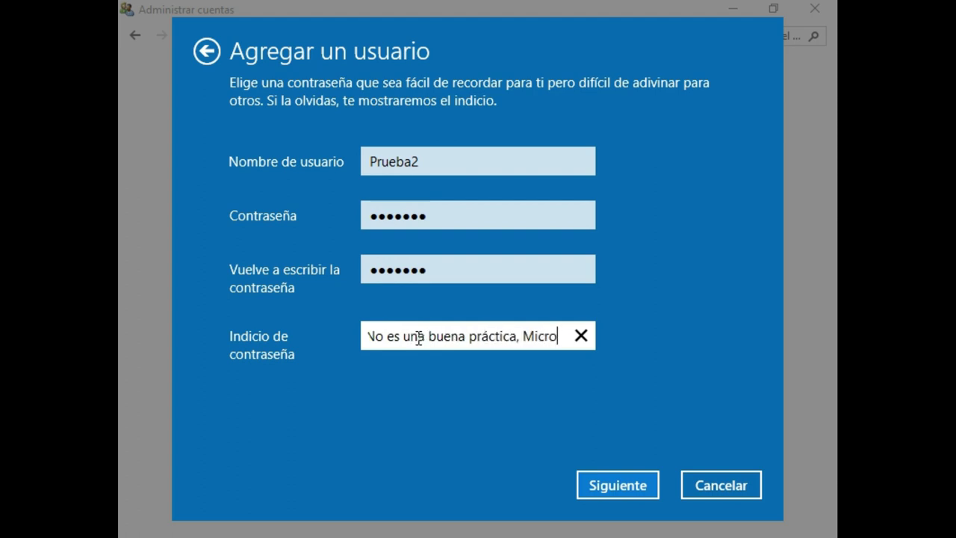
text(soft.)
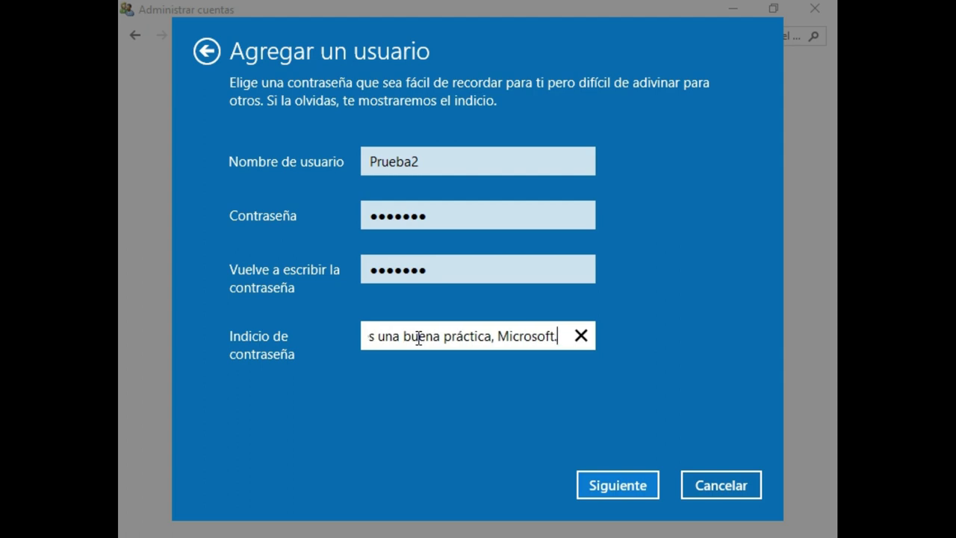
- Submit and finish the Prueba2 account, then close the account and Settings windows
click(598, 485)
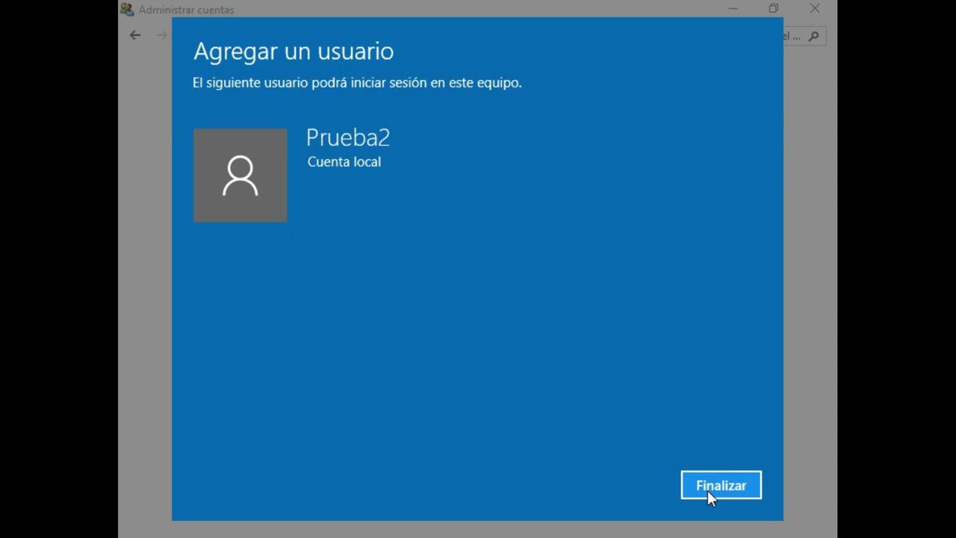
click(707, 490)
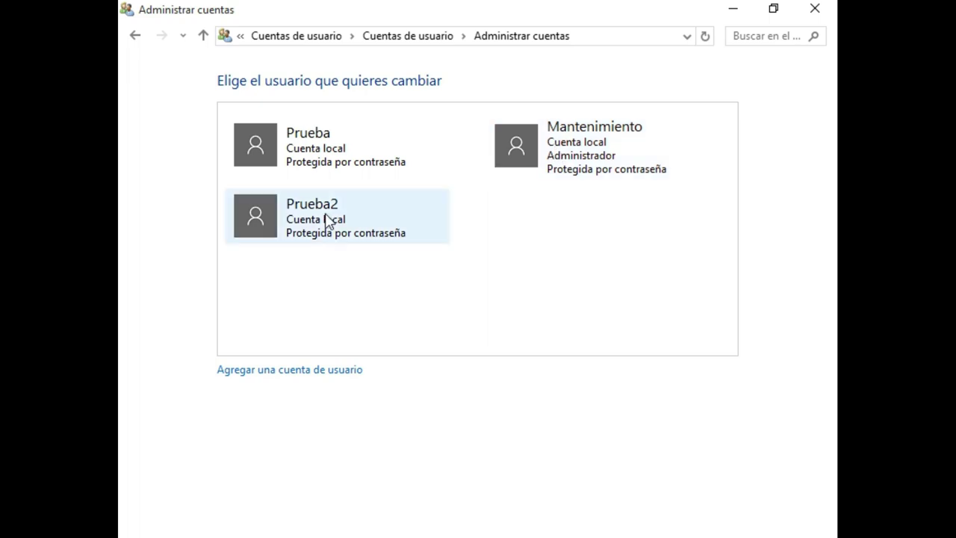
click(817, 14)
click(816, 15)
- Check the Start menu account switcher, which lists Prueba2 and Mantenimiento, then dismiss it
mouse_move(121, 483)
click(135, 516)
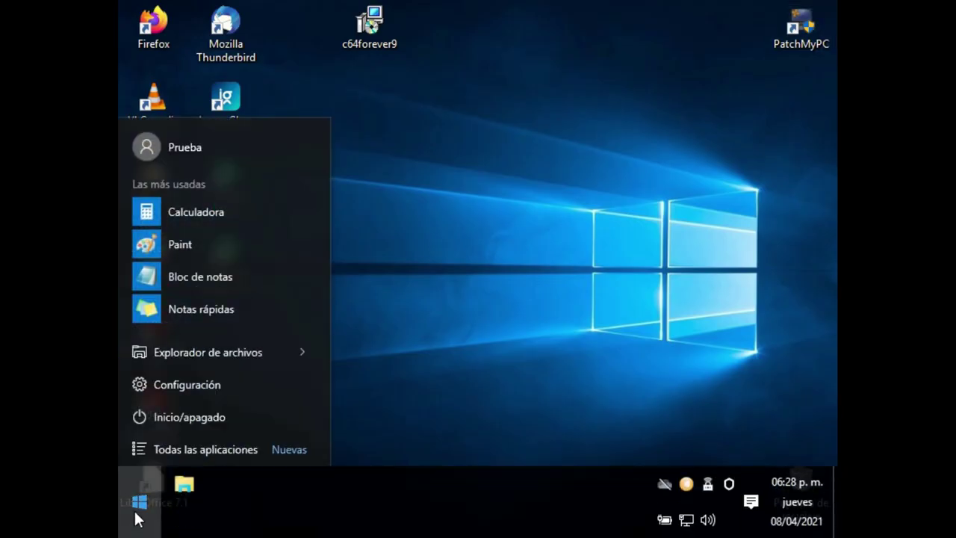
click(152, 138)
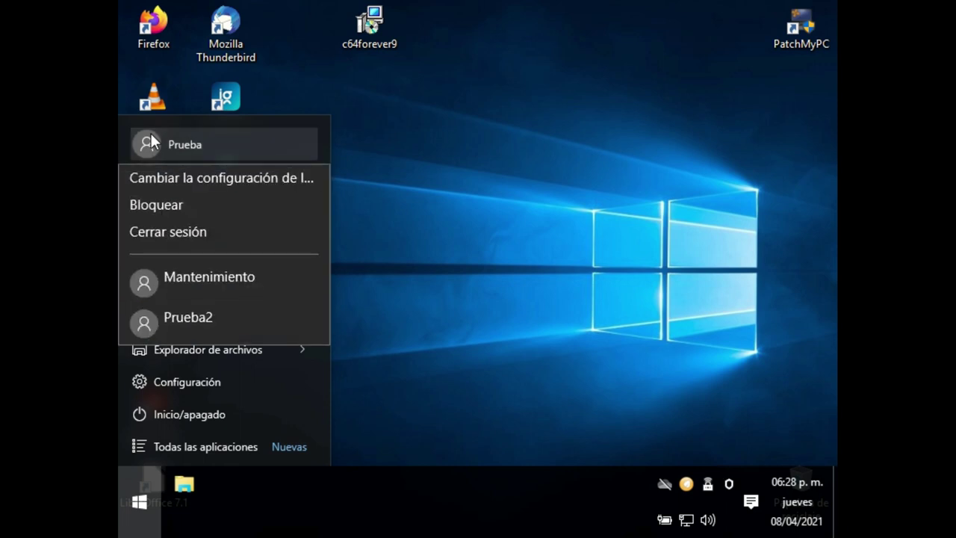
click(167, 228)
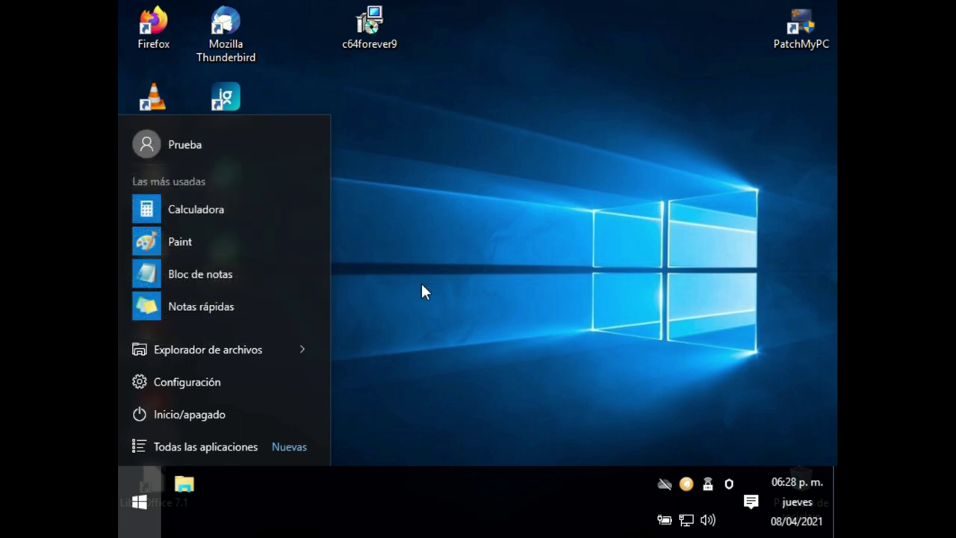